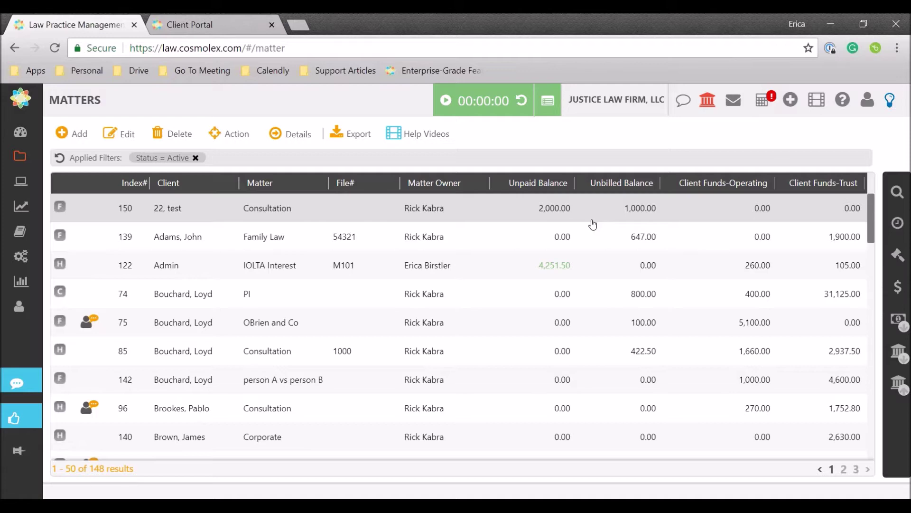
Step: Run the timer while checking its time-entry form and the Track Time list, and pause it
left_click(446, 100)
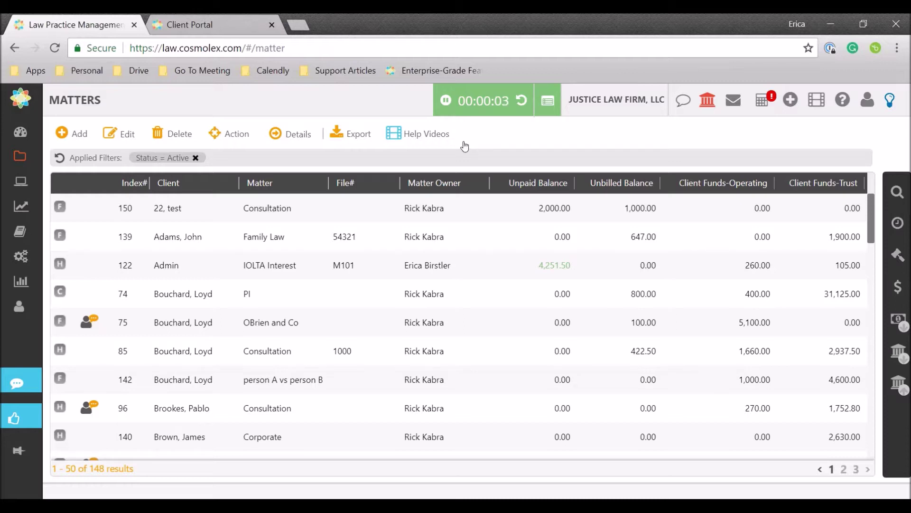
left_click(483, 101)
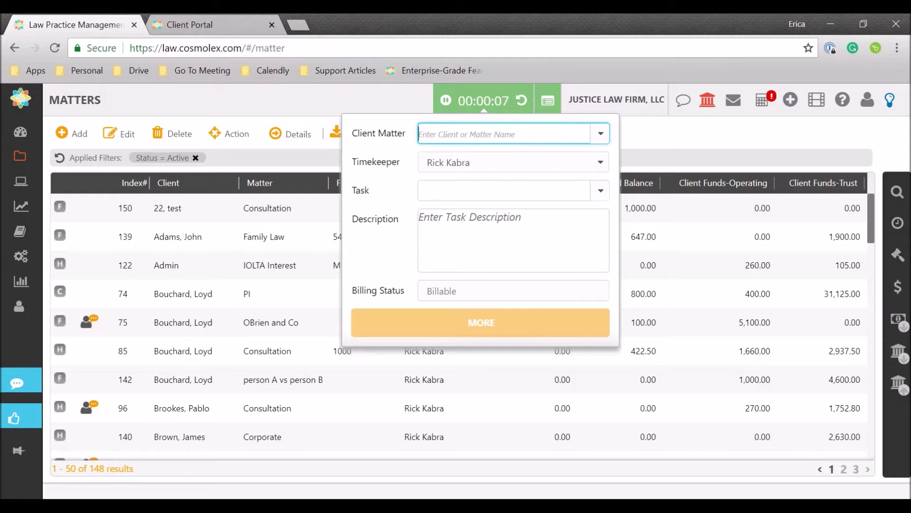
left_click(548, 102)
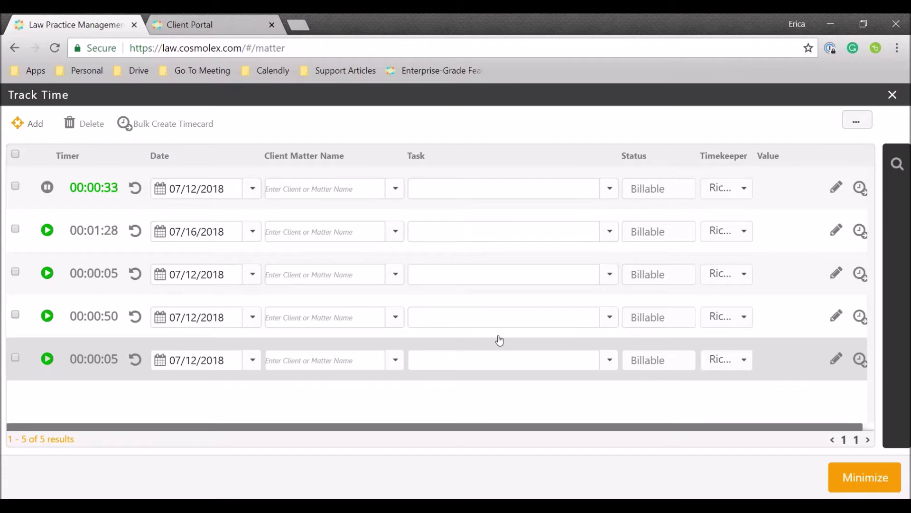
left_click(892, 95)
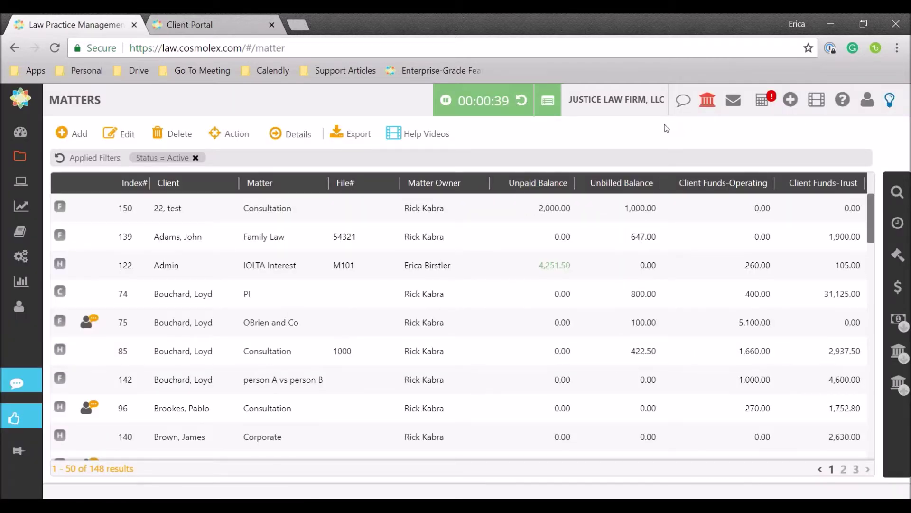
left_click(445, 100)
Step: Open the highlighted Family Law matter from the list of active matters
scroll(260, 277, "down", 3)
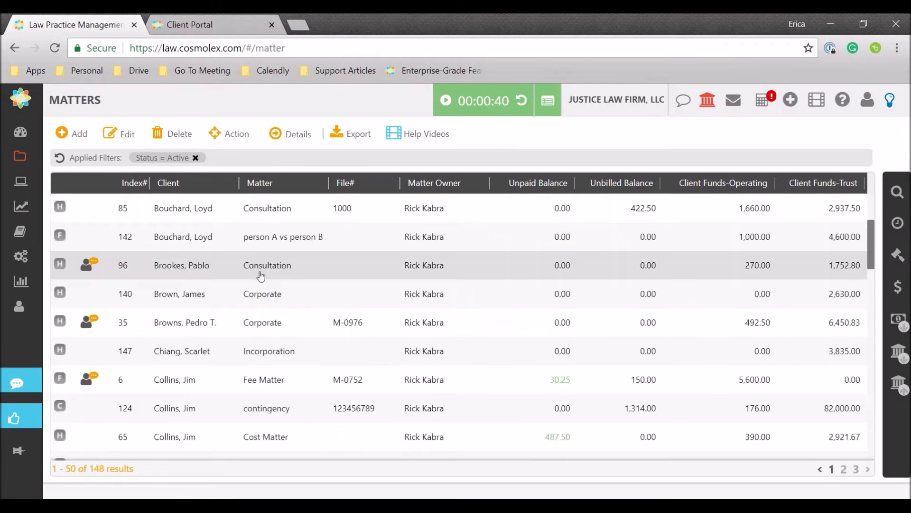
scroll(261, 276, "down", 2)
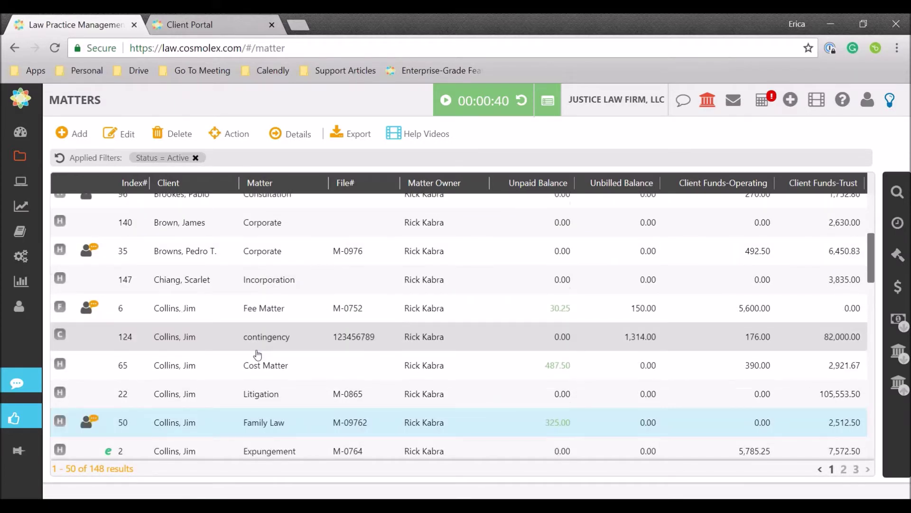
scroll(257, 353, "down", 3)
double_click(283, 283)
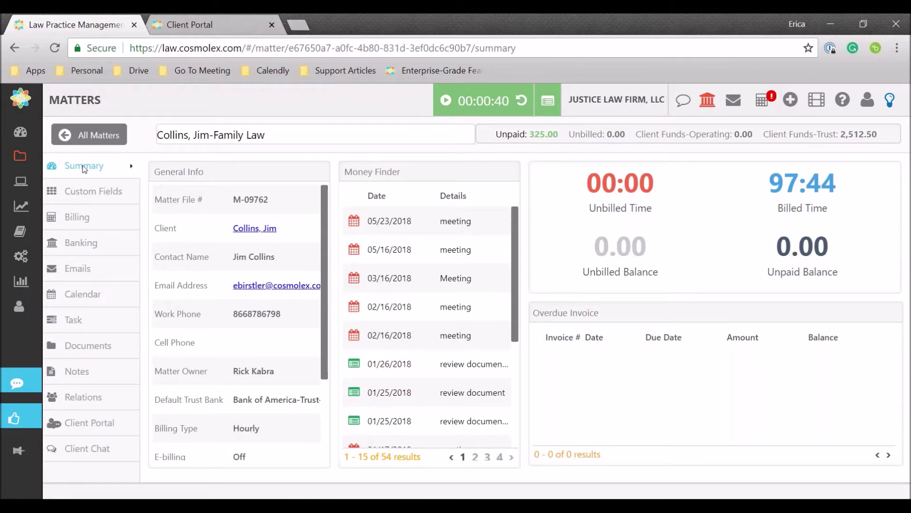
Step: Review the Family Law matter's invoices, emails, calendar, tasks and notes
left_click(76, 217)
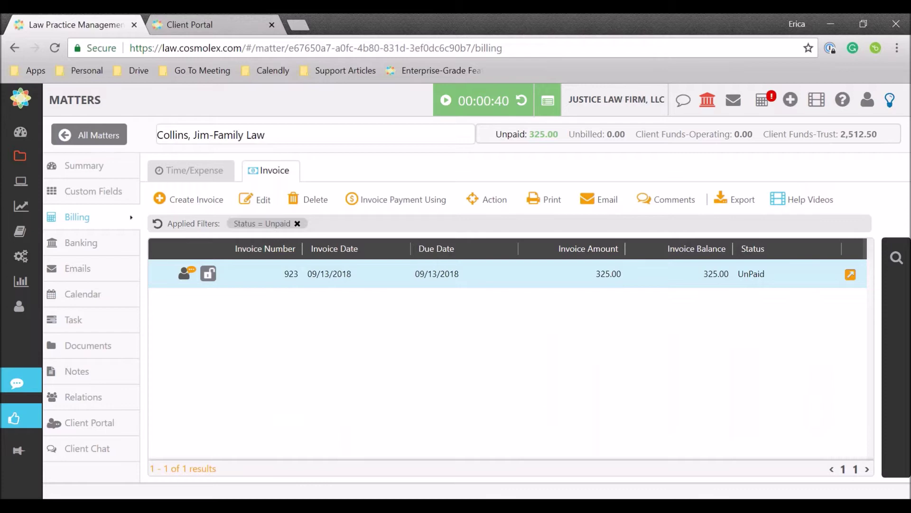
left_click(80, 268)
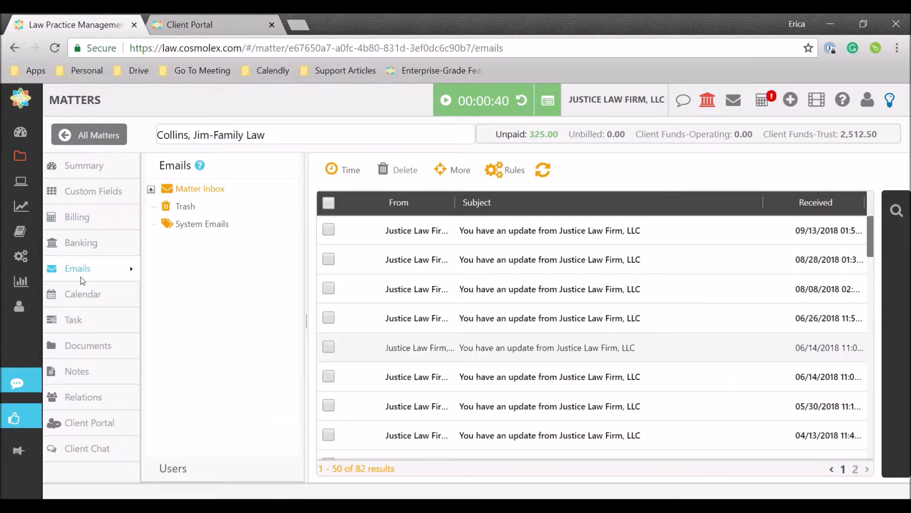
left_click(79, 298)
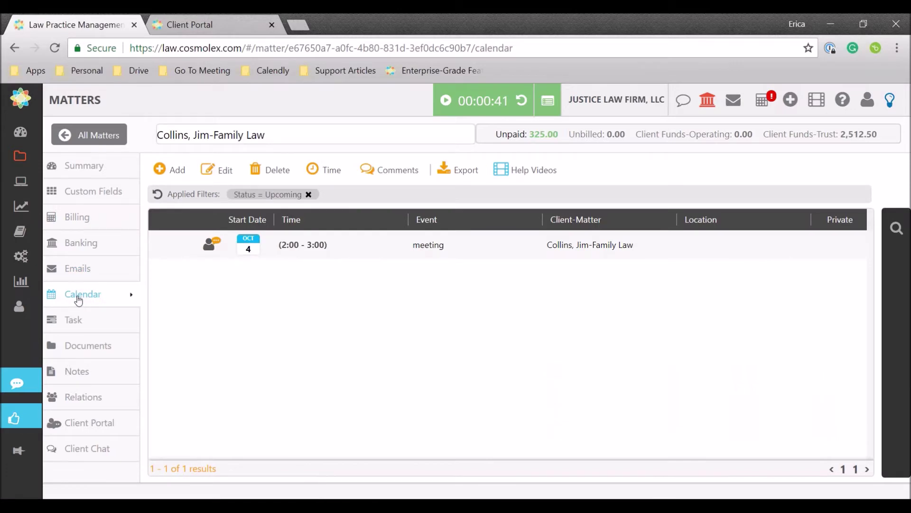
left_click(84, 323)
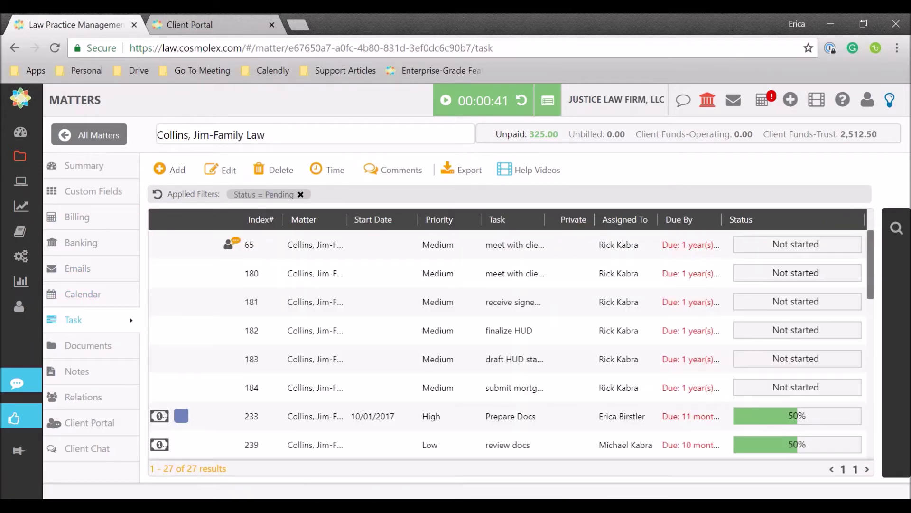
left_click(80, 373)
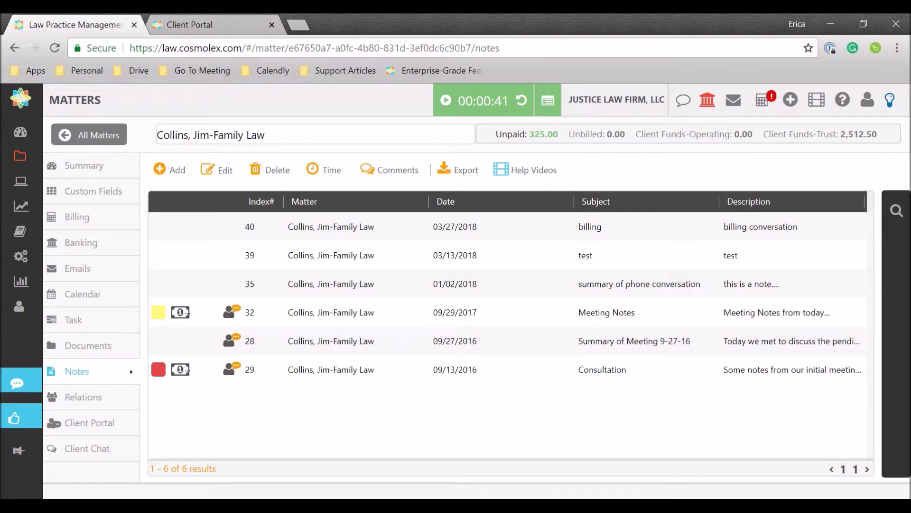
Step: Examine the dashboard's Money Finder in maximized view, including the actions available for the 10/28/2017 "review docs" entry
left_click(19, 131)
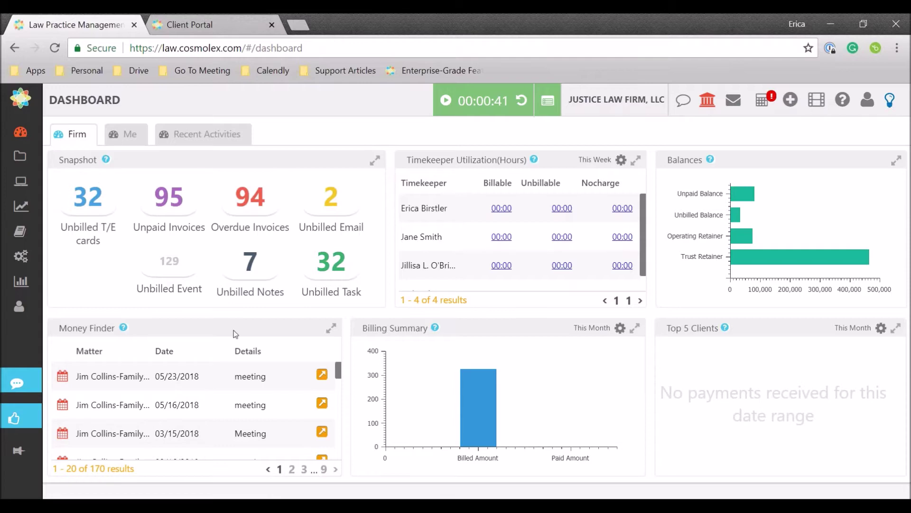
left_click(330, 328)
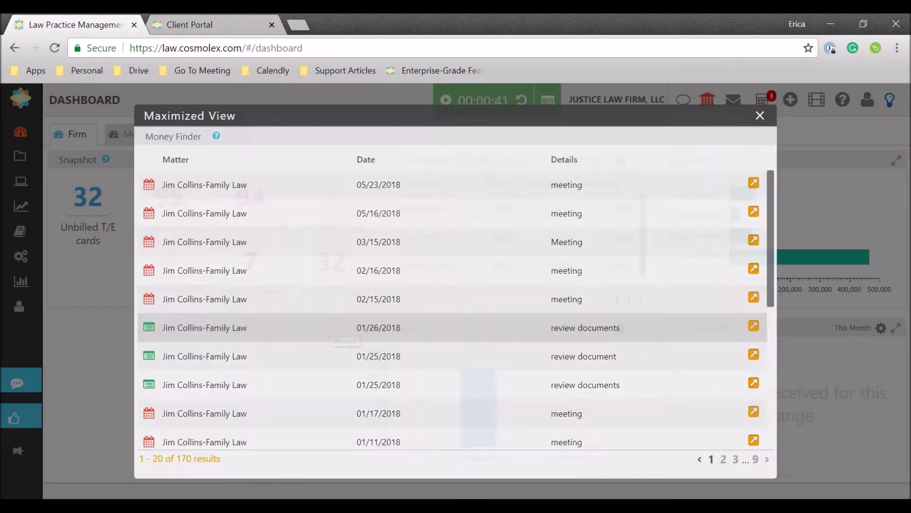
scroll(378, 290, "down", 2)
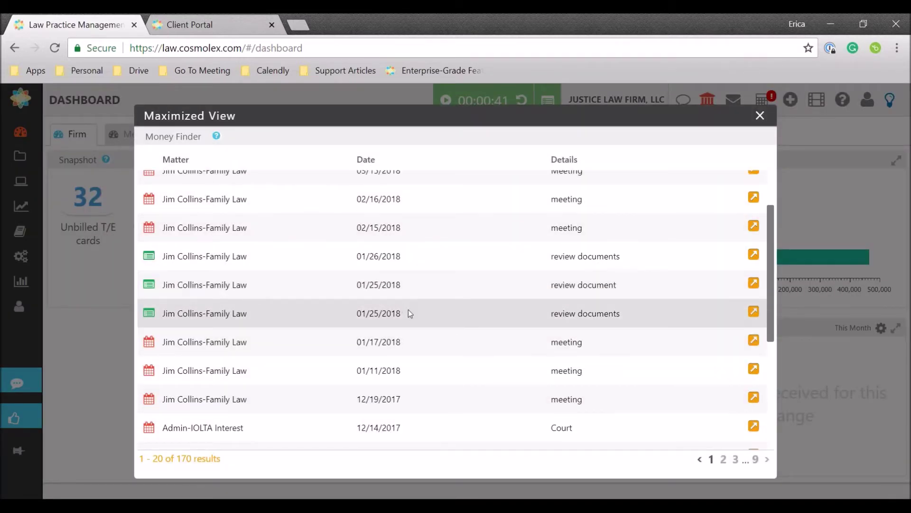
scroll(409, 312, "down", 2)
scroll(411, 318, "down", 2)
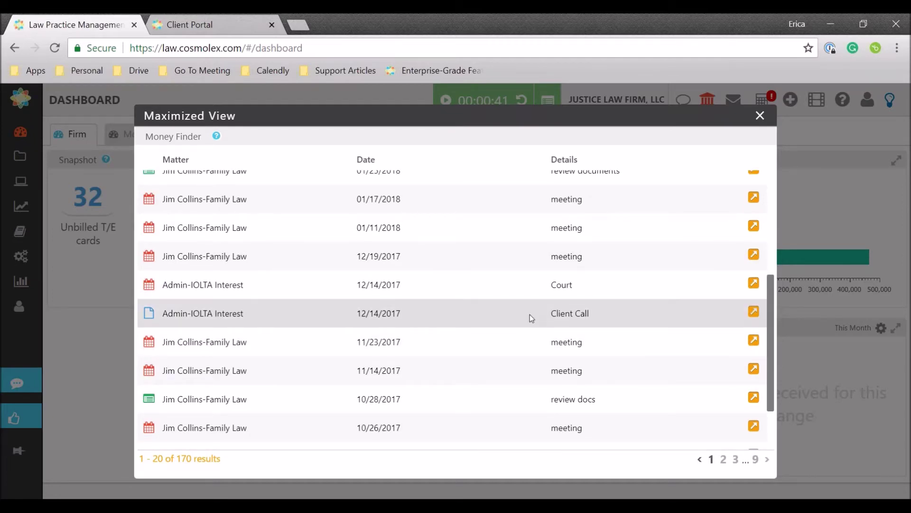
scroll(529, 321, "down", 2)
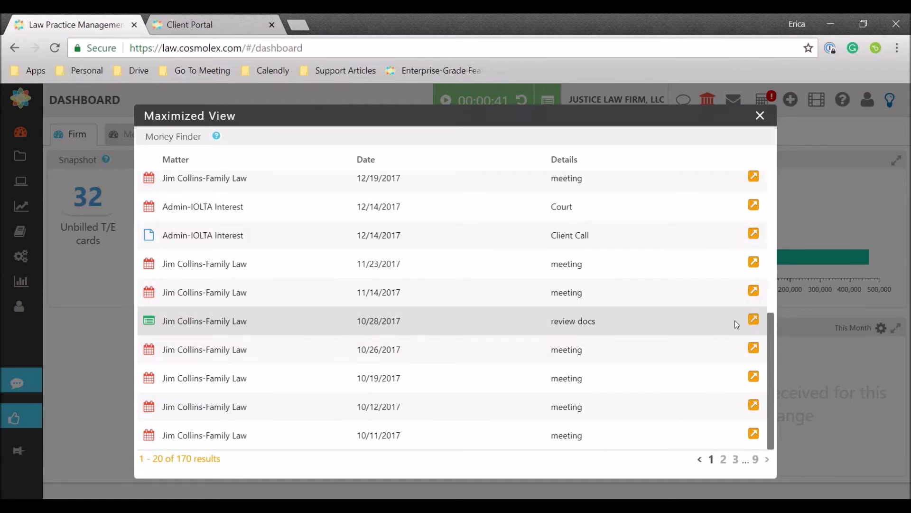
left_click(752, 318)
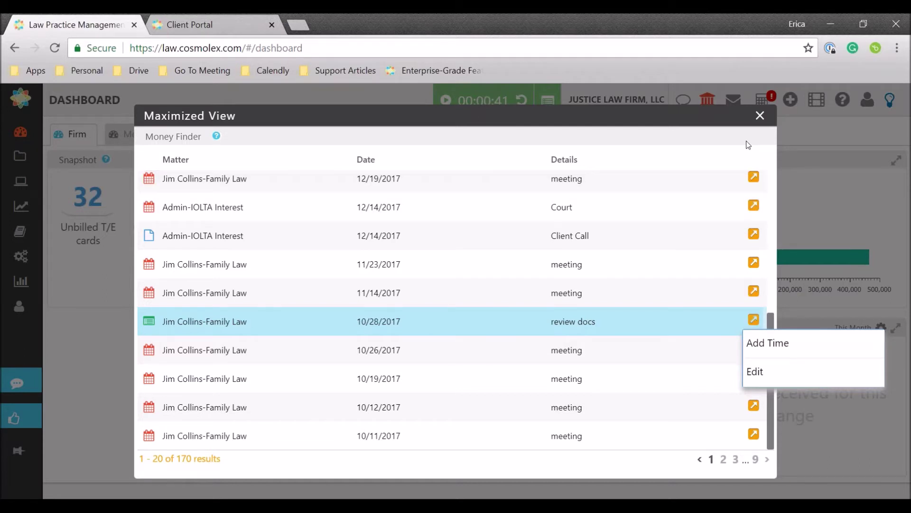
left_click(760, 116)
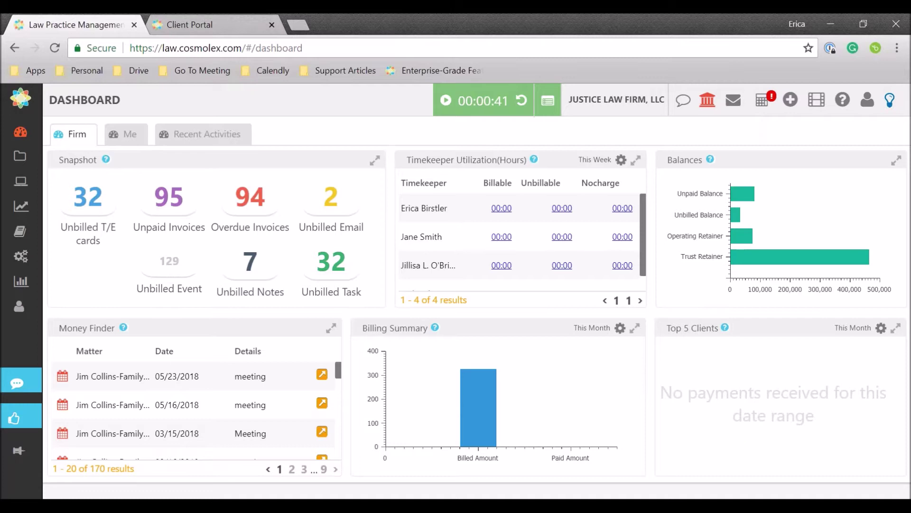
Step: Go to the firm-wide invoices under Activities and inspect the Add Invoice page for batch billing without generating invoices
mouse_move(22, 207)
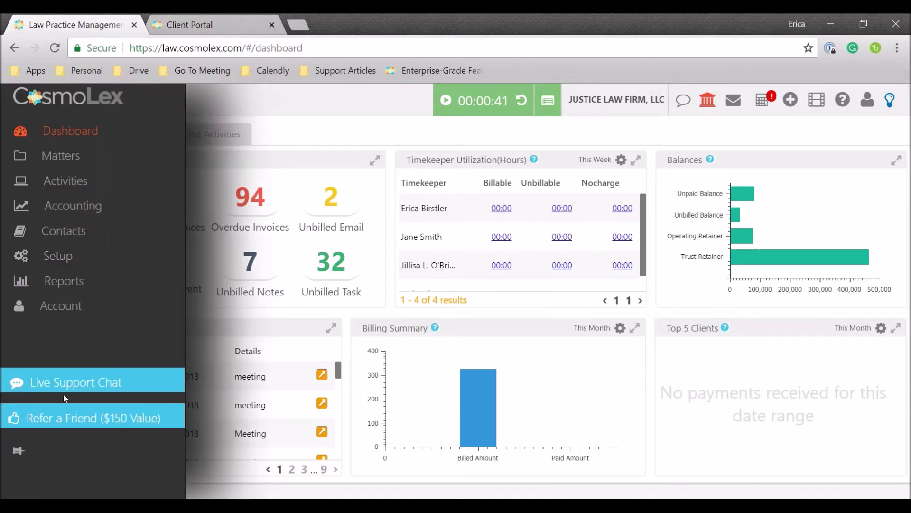
left_click(65, 182)
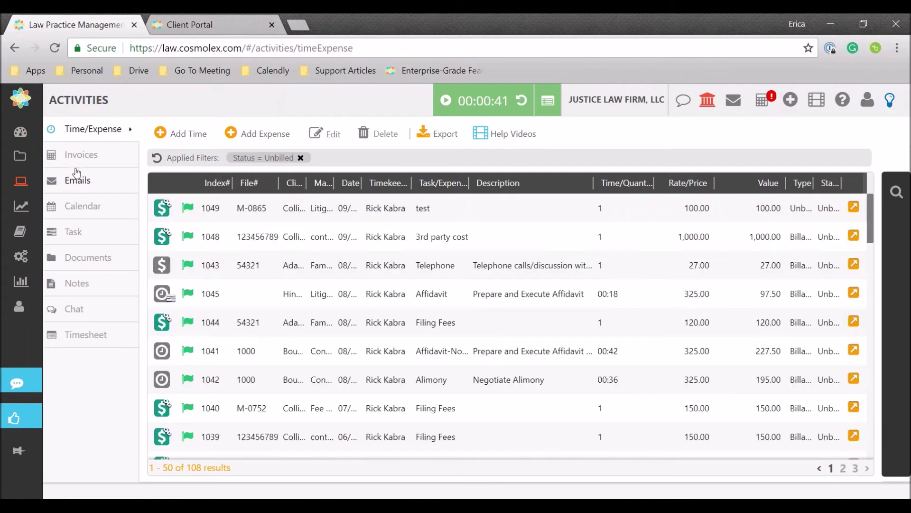
left_click(82, 155)
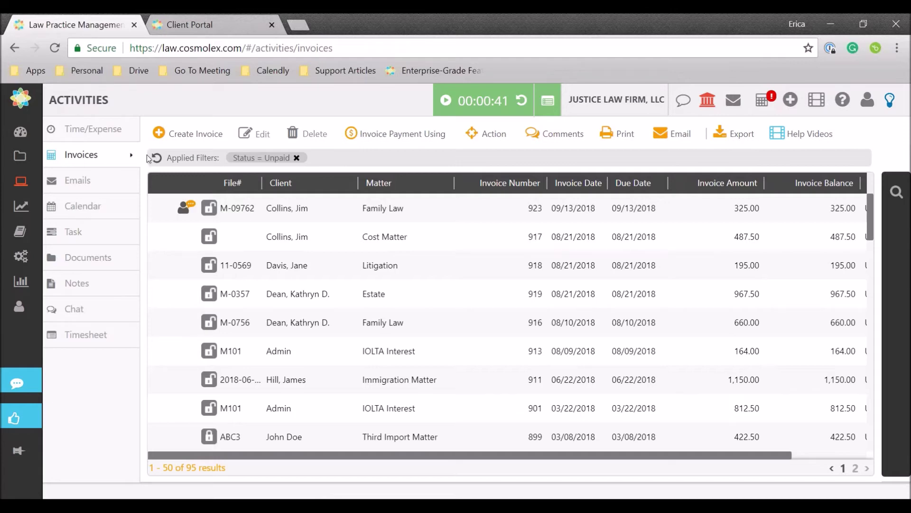
left_click(209, 138)
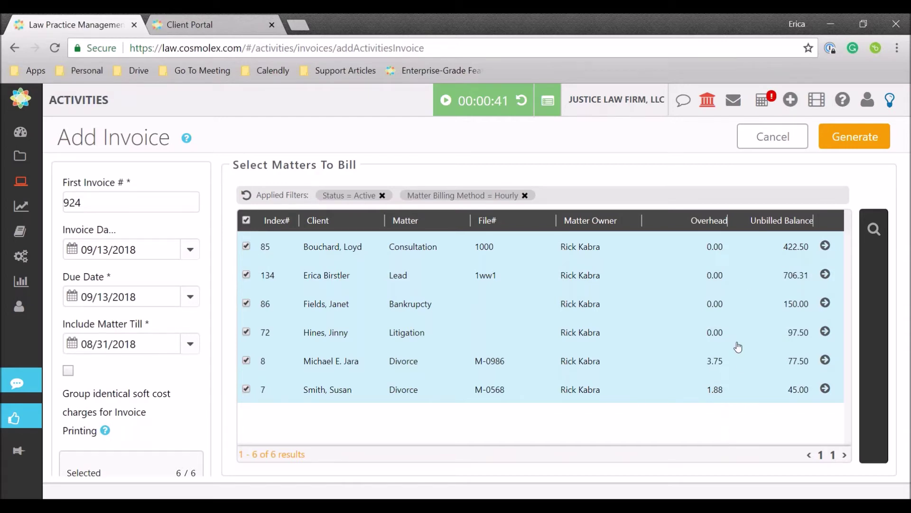
left_click(774, 138)
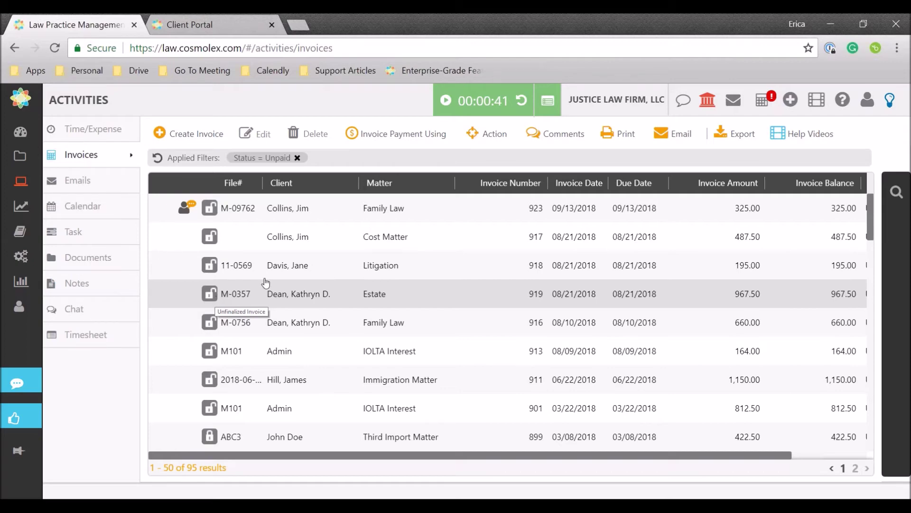
Step: Look over the invoices offered for batch finalizing and leave them unfinalized
left_click(492, 133)
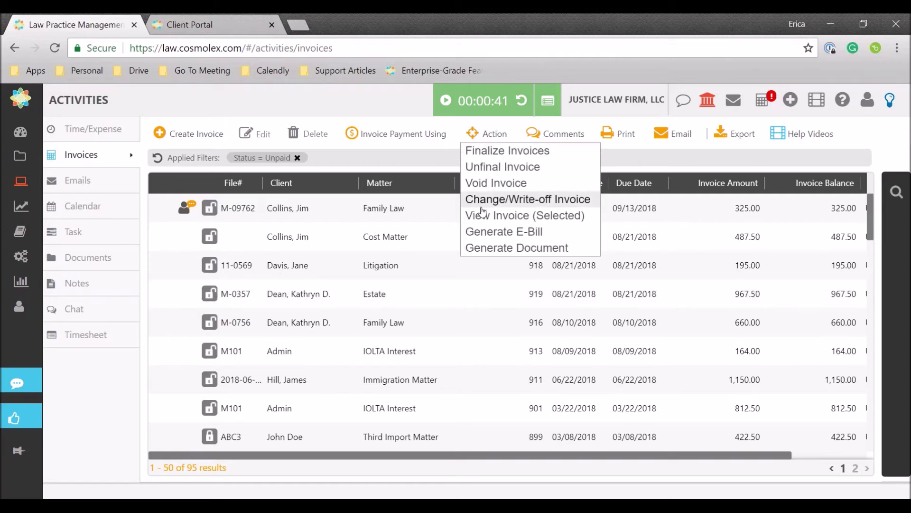
left_click(486, 151)
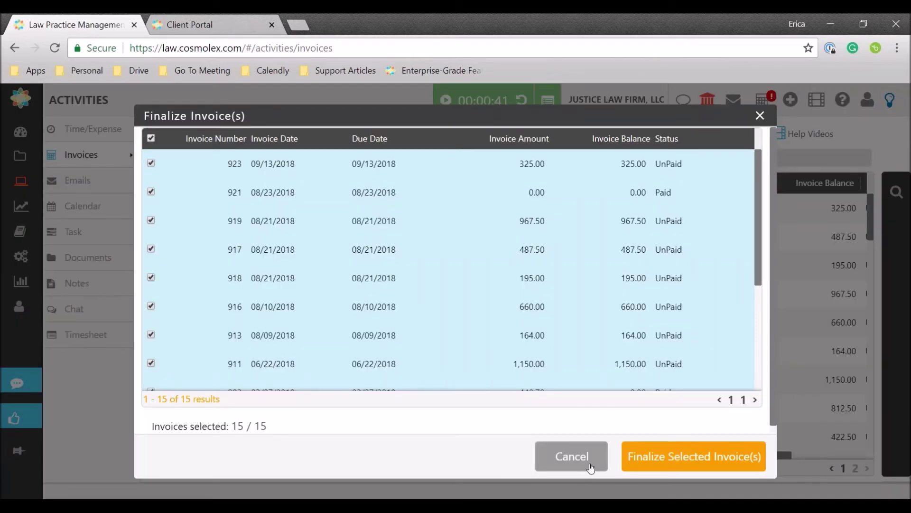
left_click(572, 456)
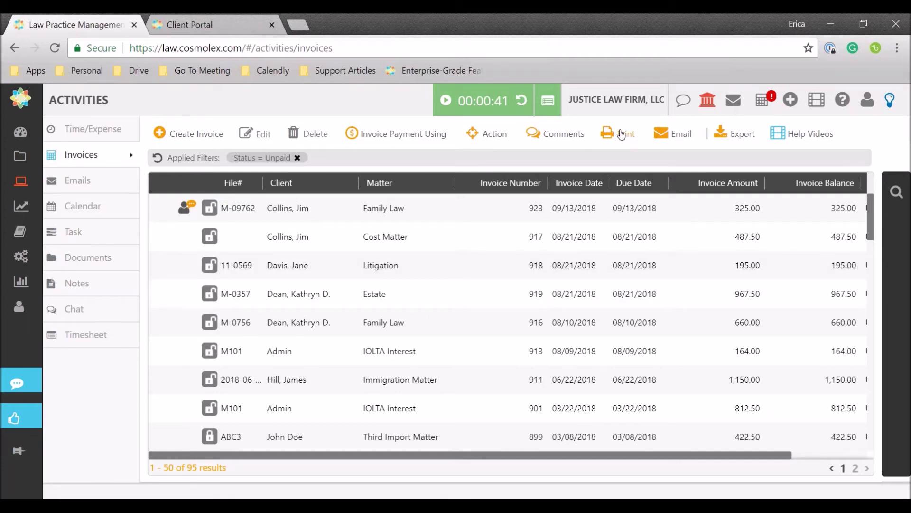
Step: Select the second through sixth listed invoices for emailing and review the "Invoice Email" message without sending it
left_click(682, 135)
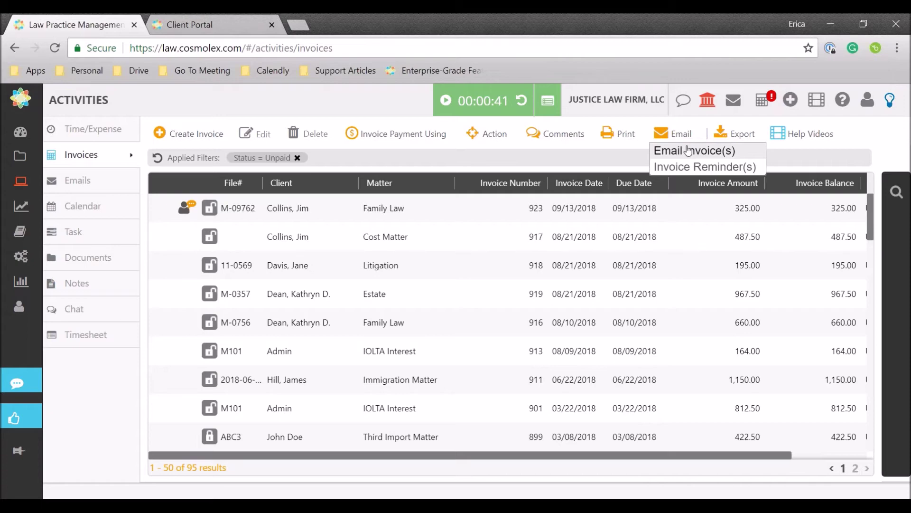
left_click(689, 151)
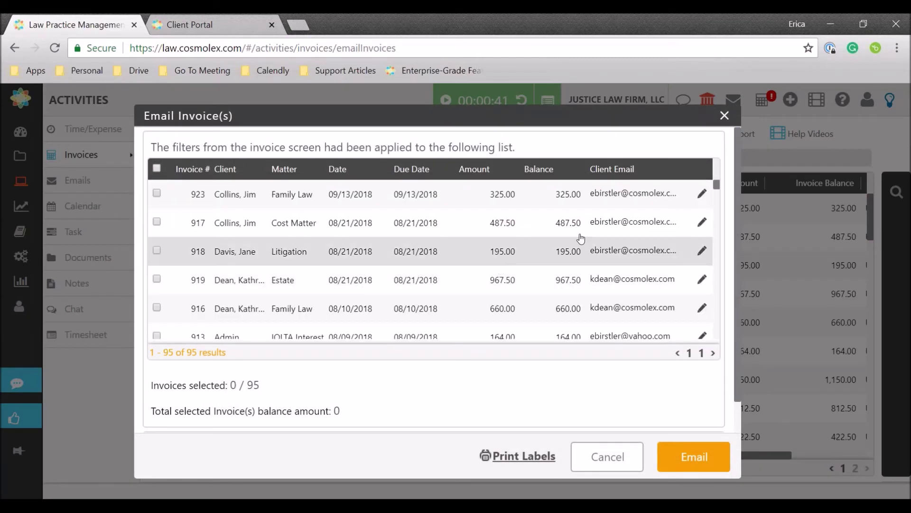
left_click(472, 231)
left_click(472, 259)
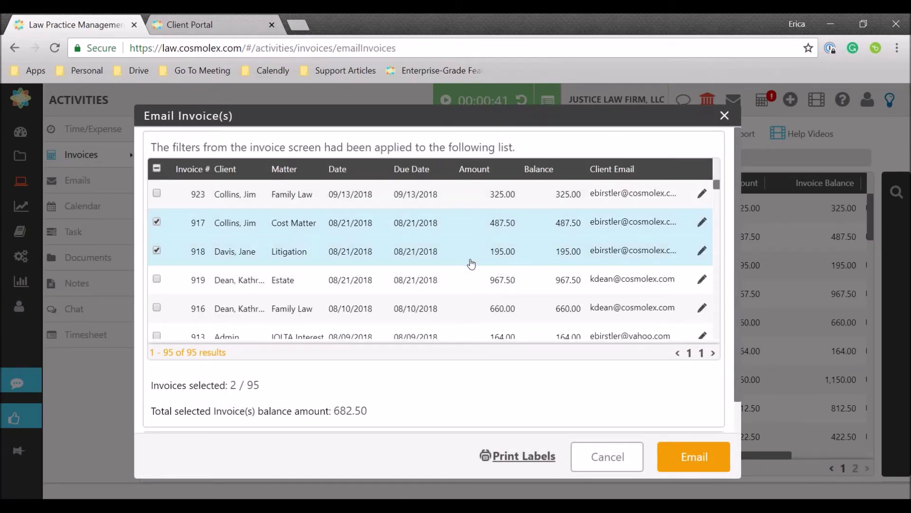
left_click(472, 279)
left_click(461, 308)
left_click(453, 335)
left_click(679, 453)
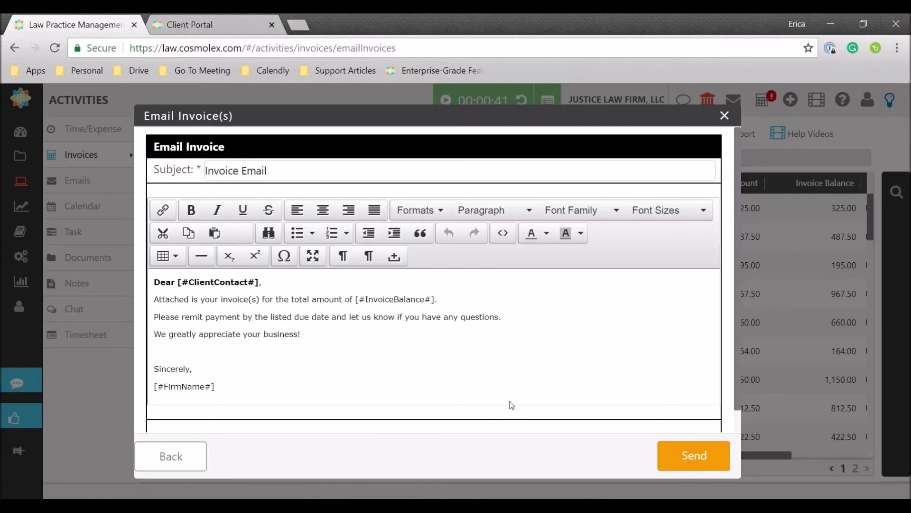
scroll(483, 371, "down", 1)
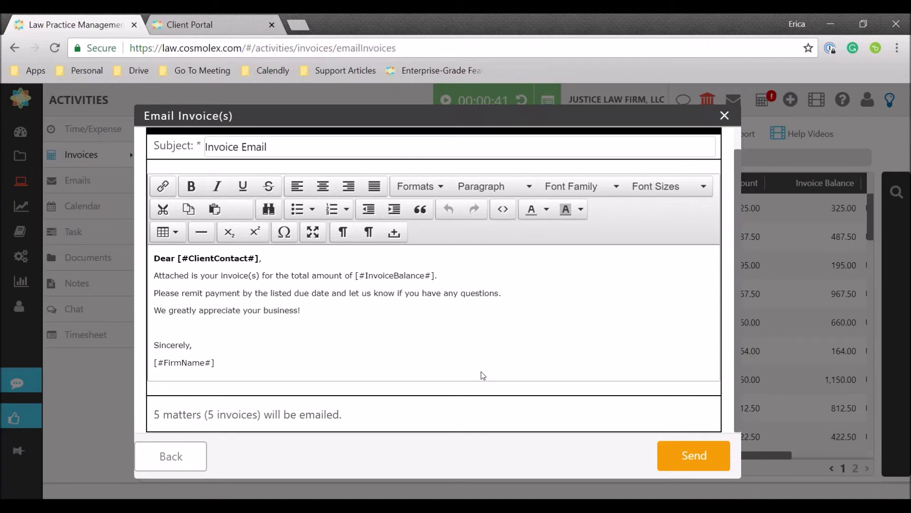
left_click(724, 116)
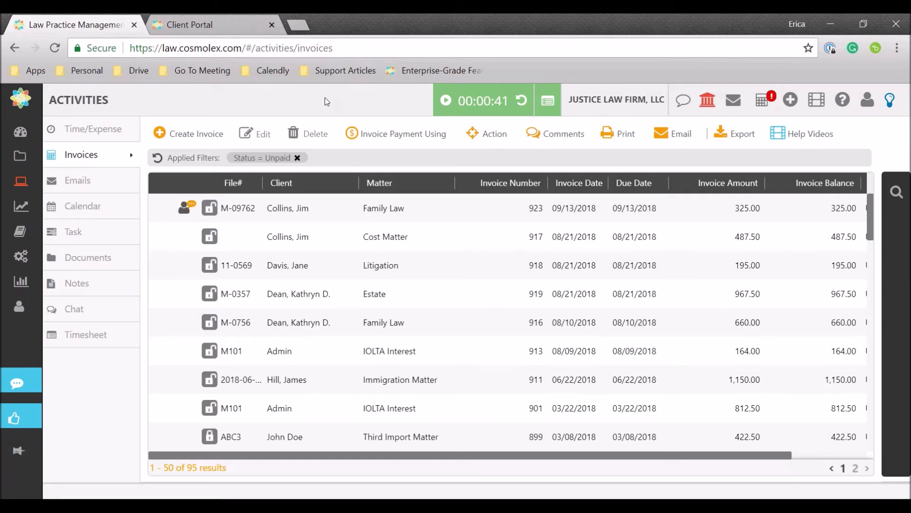
Step: Switch to the Client Portal and display the invoices shared for the Family Law matter
left_click(186, 26)
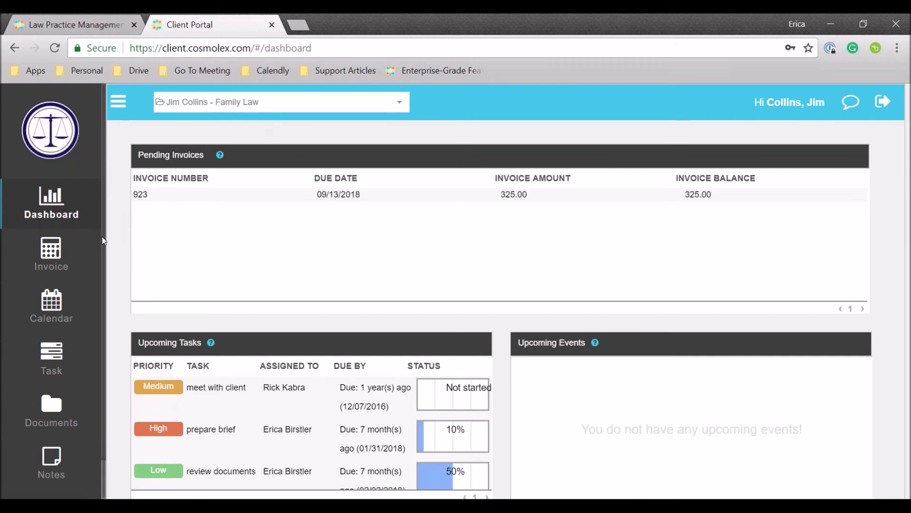
left_click(50, 259)
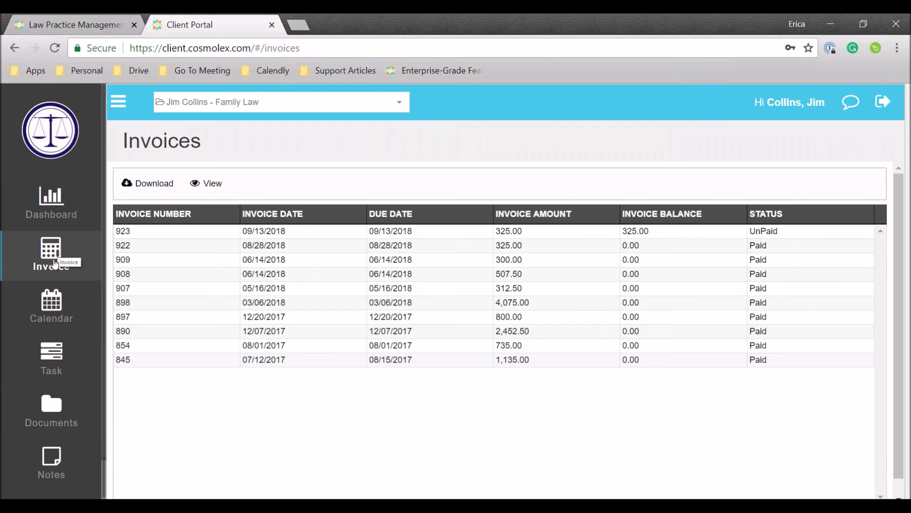
Step: Download the unpaid invoice dated 09/13/2018 from the Client Portal and switch back to CosmoLex
left_click(167, 233)
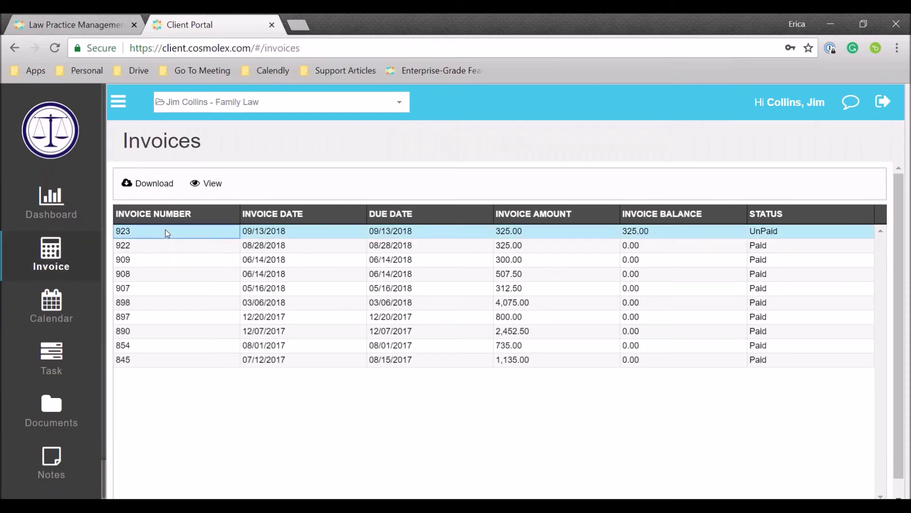
left_click(142, 184)
left_click(93, 27)
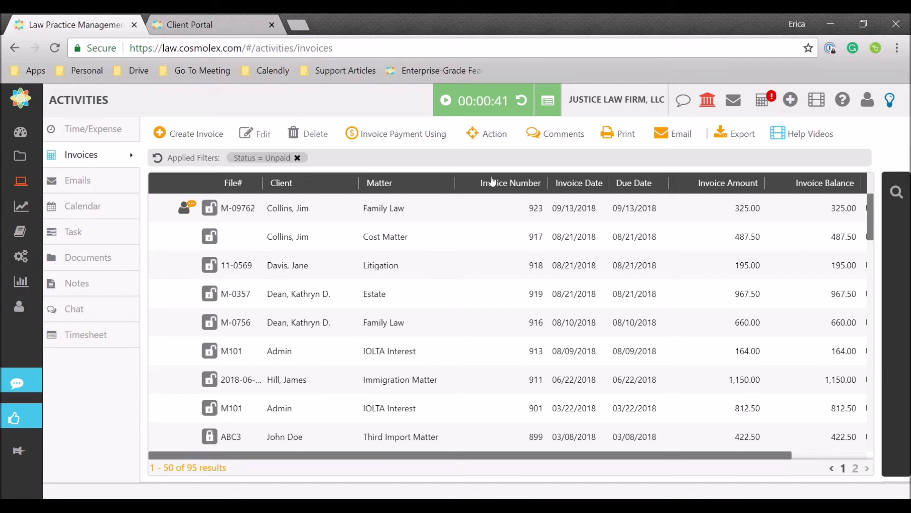
Step: Start batch invoice reminders for the firm and select several overdue invoices that have a client email, skipping those without one
left_click(670, 143)
left_click(683, 168)
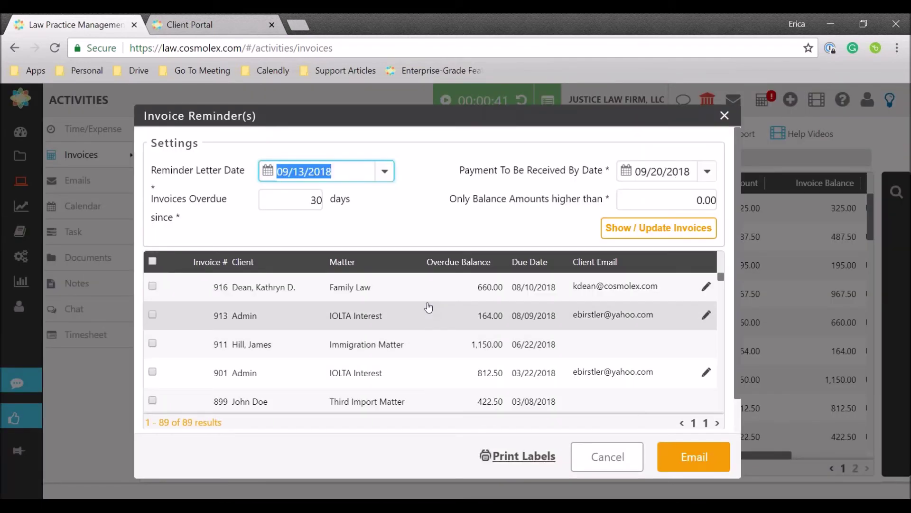
scroll(428, 307, "down", 2)
scroll(428, 308, "up", 2)
left_click(430, 306)
left_click(429, 297)
left_click(419, 370)
scroll(418, 354, "down", 3)
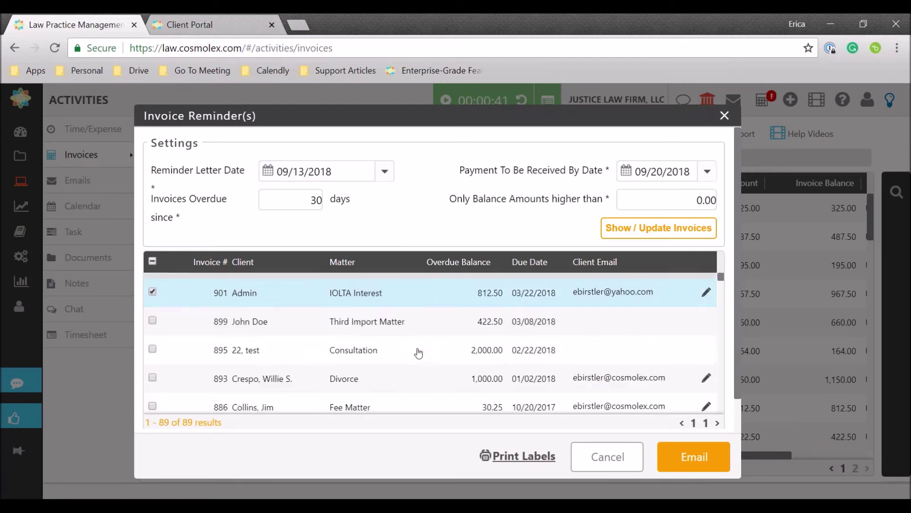
left_click(418, 349)
left_click(407, 326)
left_click(387, 370)
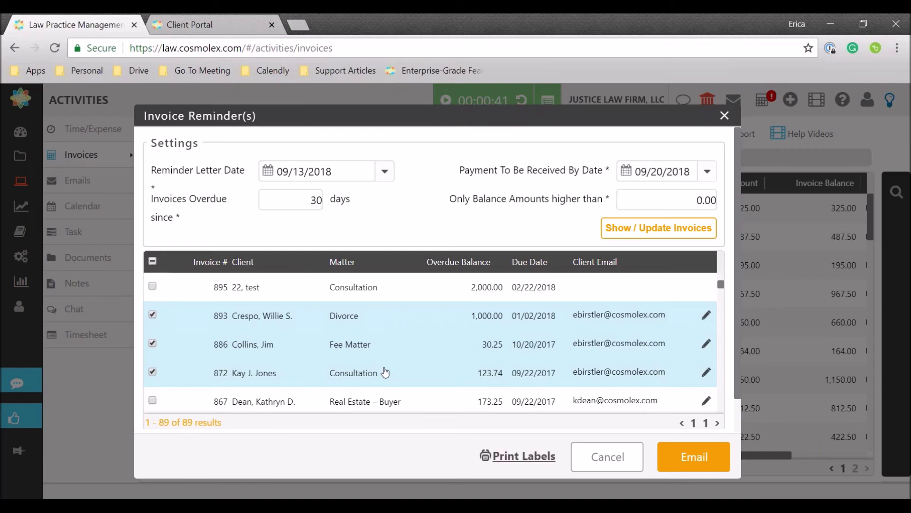
scroll(382, 351, "down", 2)
left_click(384, 331)
left_click(385, 362)
Step: Review the "Attn:Invoice Reminder" email for the selected invoices through its closing lines, and leave the reminders unsent
left_click(696, 458)
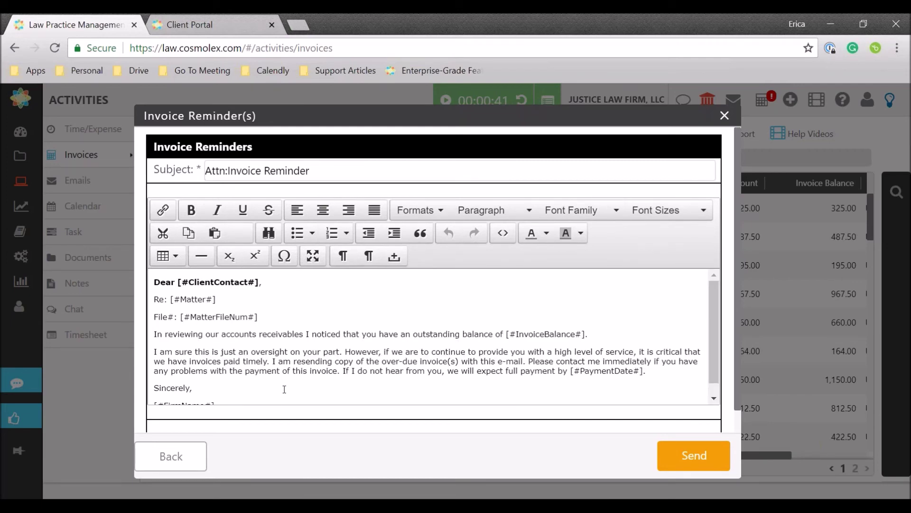
scroll(307, 363, "down", 1)
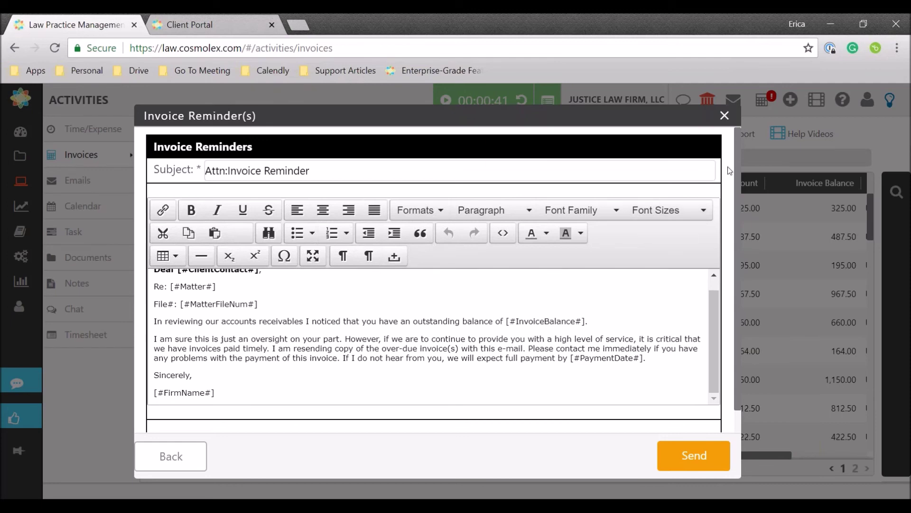
left_click(725, 116)
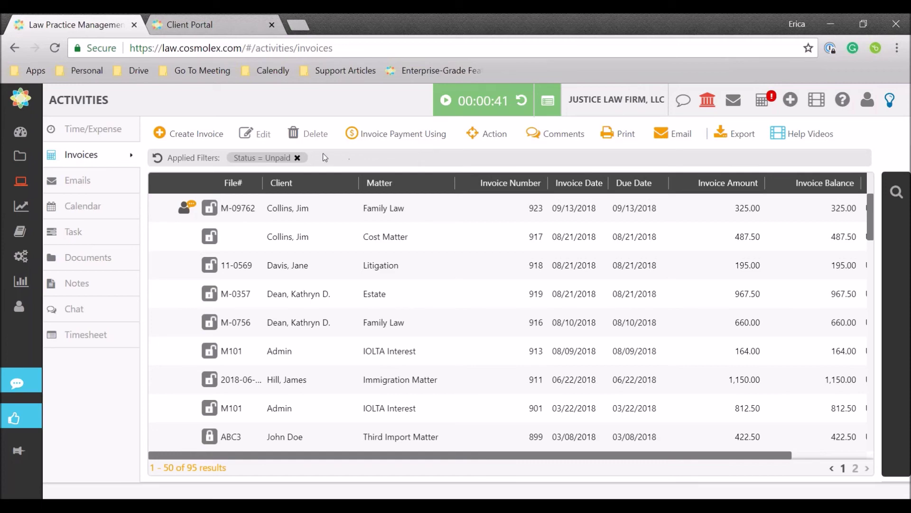
Step: Open the client's Family Law matter for editing and examine the Minimum Retainer Balance Required option in its advanced billing settings
mouse_move(20, 179)
left_click(20, 156)
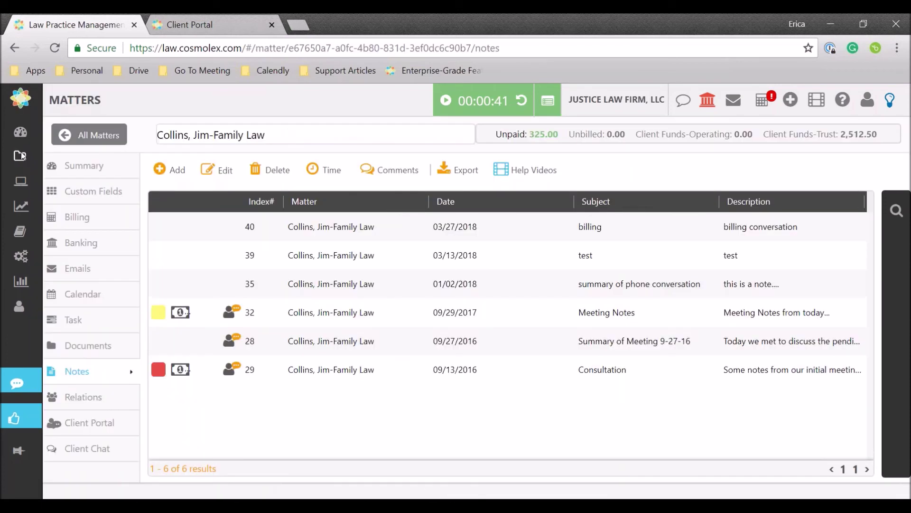
left_click(78, 135)
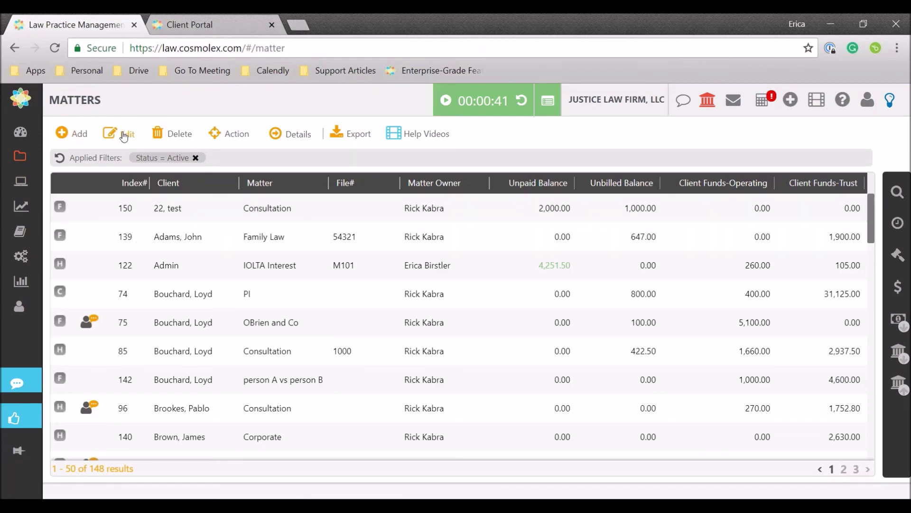
left_click(123, 135)
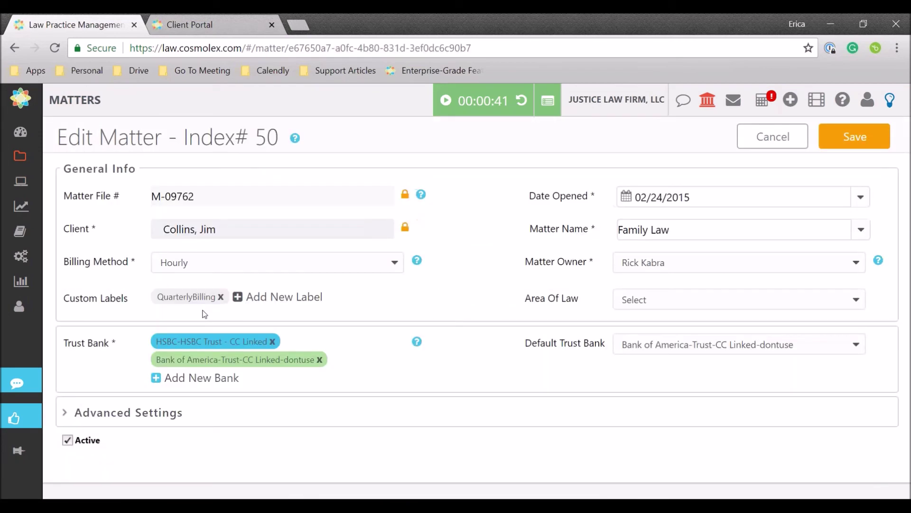
left_click(110, 413)
scroll(194, 389, "down", 6)
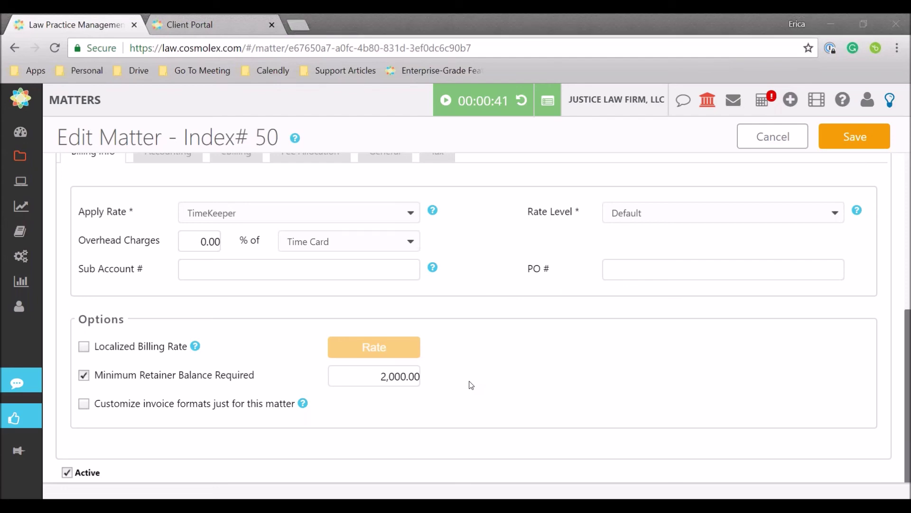
key("shift+F5")
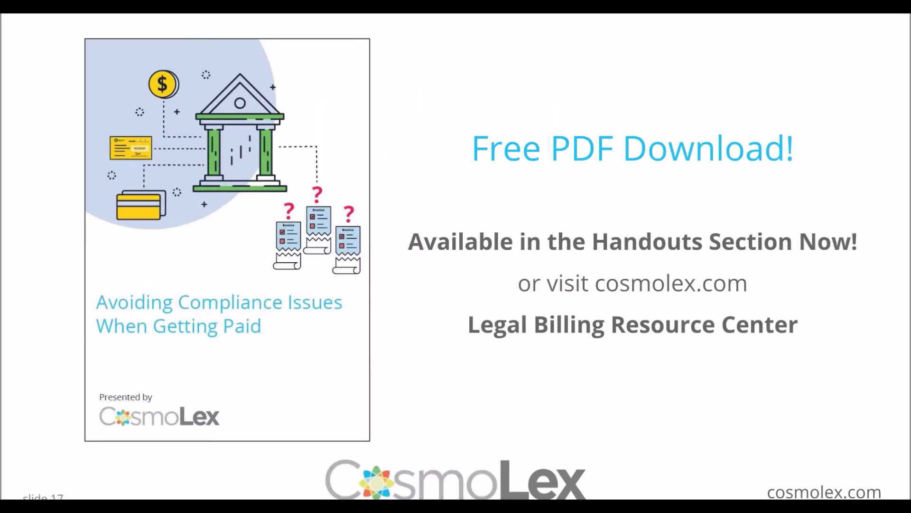